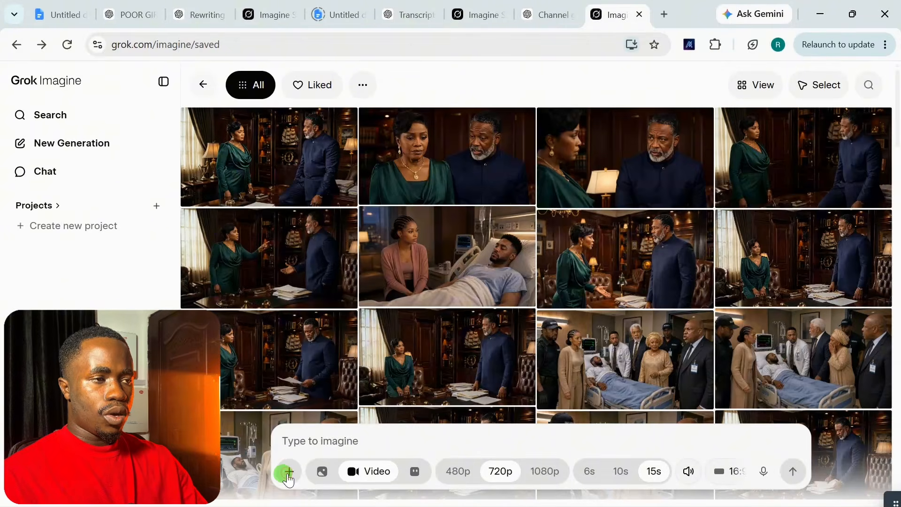
# Step: Attach the office image of Grandfather carrying the box and paste the Shot 1 text from ChatGPT into the Grok Imagine video prompt
pyautogui.click(289, 472)
pyautogui.click(322, 194)
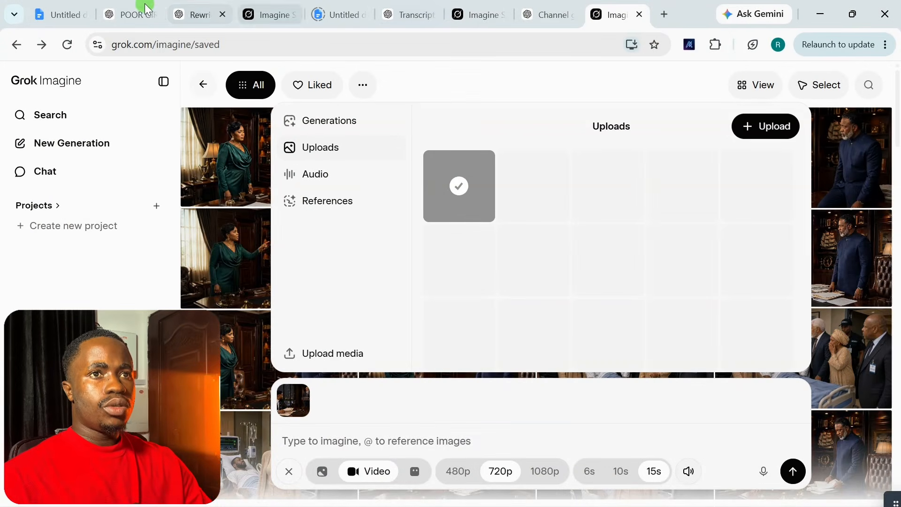
pyautogui.click(129, 15)
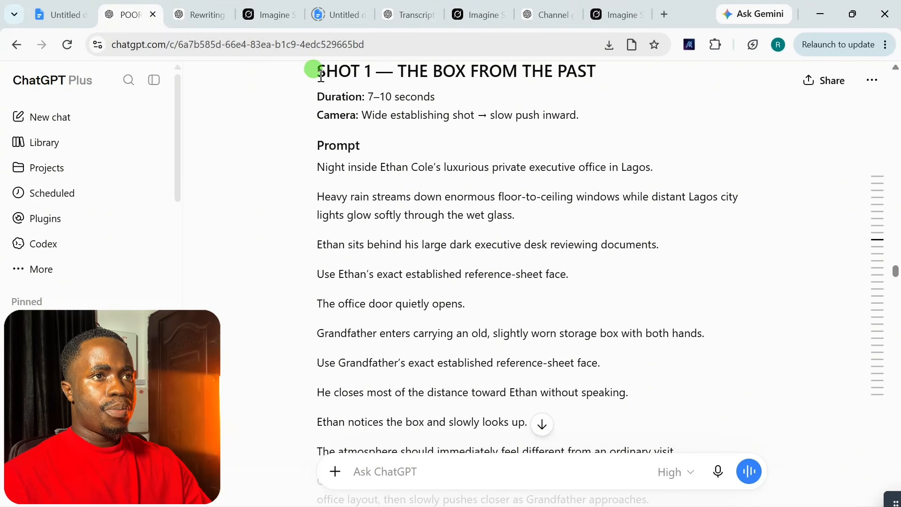
pyautogui.click(621, 15)
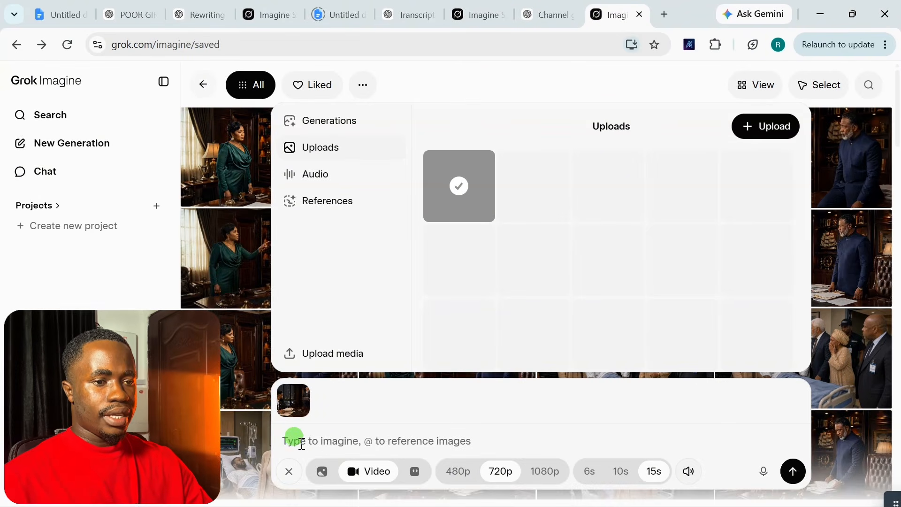
pyautogui.hotkey('ctrl', 'v')
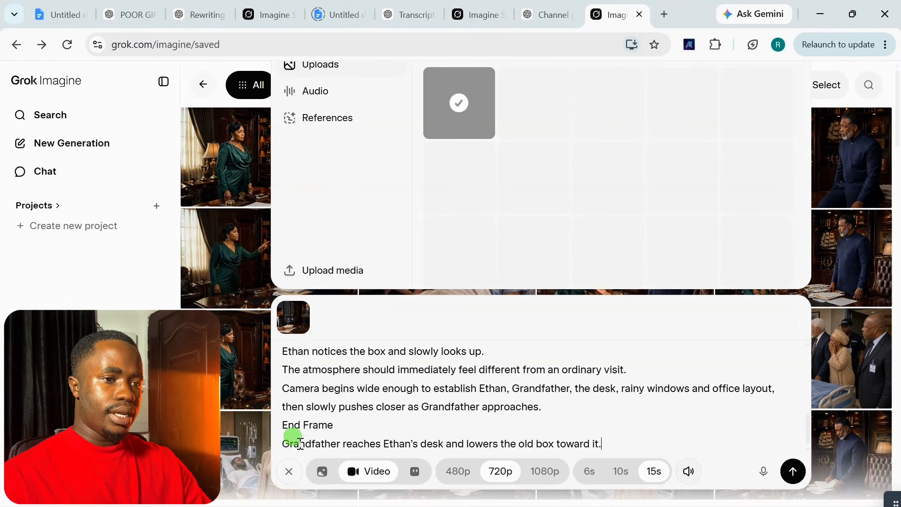
# Step: Upload the three ChatGPT images from Aug 15, 2026 stamped 09_29_26, 09_27_04 and 09_26_51 PM as additional references
pyautogui.scroll(10, 358, 389)
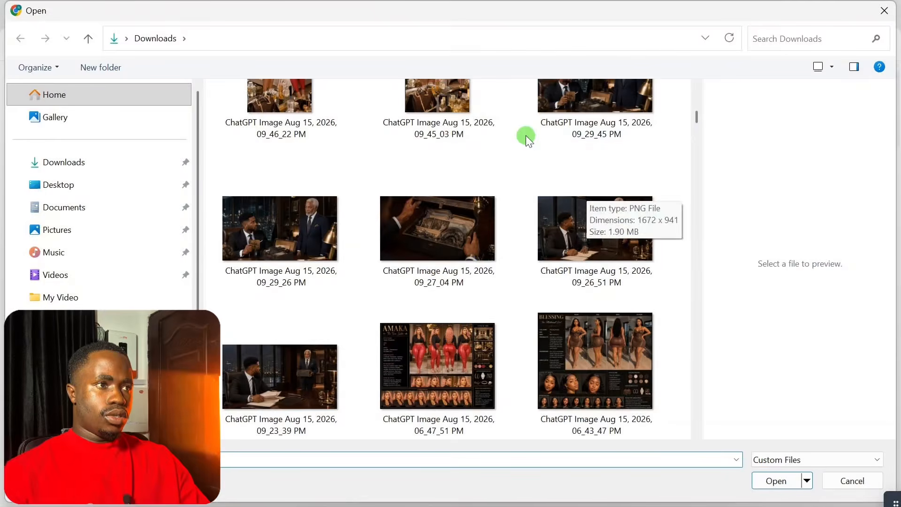
pyautogui.click(539, 149)
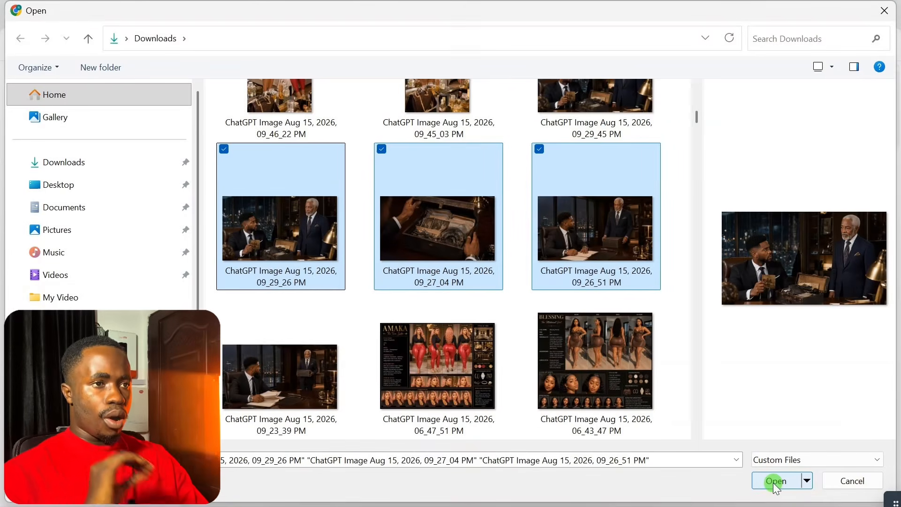
pyautogui.click(774, 480)
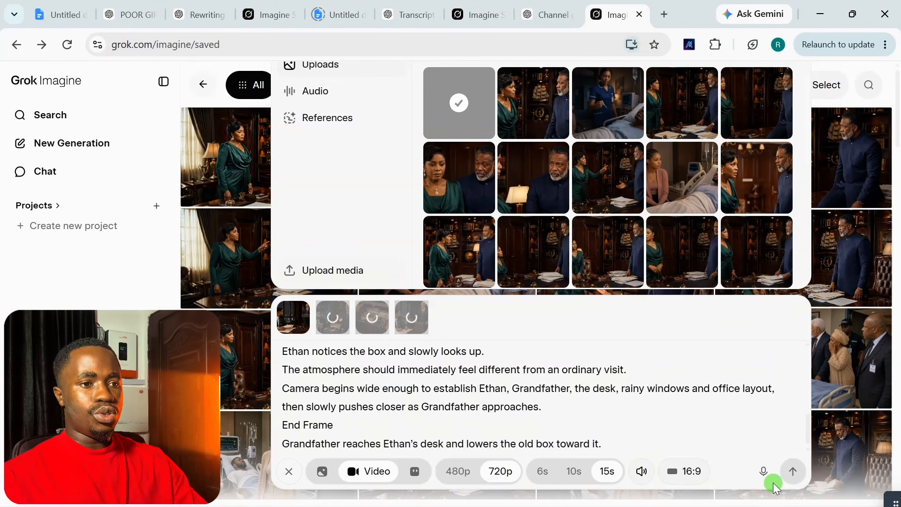
# Step: Add above Shot 1 the lines "ETHAN the young man sitting down:", "GRANDFATEHR the older man with black hairs:" and "Speaking Nigerian accent english:"
pyautogui.scroll(10, 316, 378)
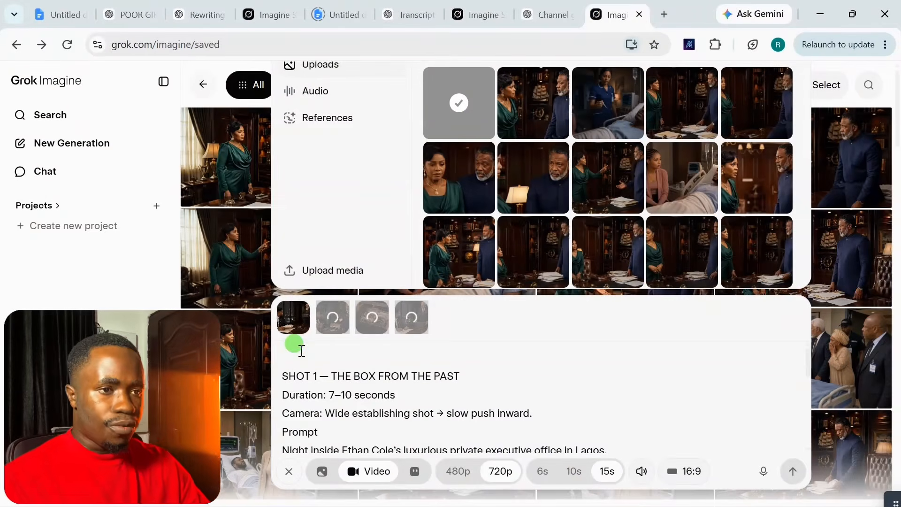
pyautogui.click(291, 314)
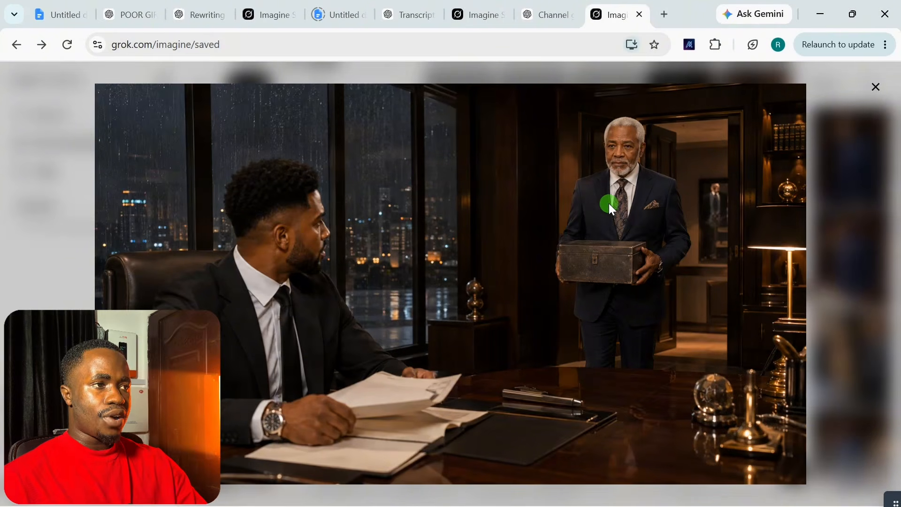
pyautogui.press('Escape')
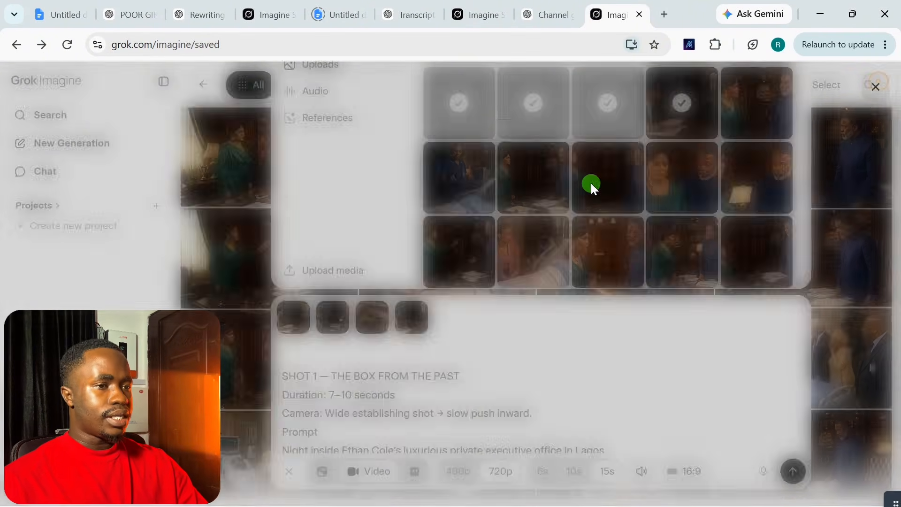
pyautogui.click(299, 355)
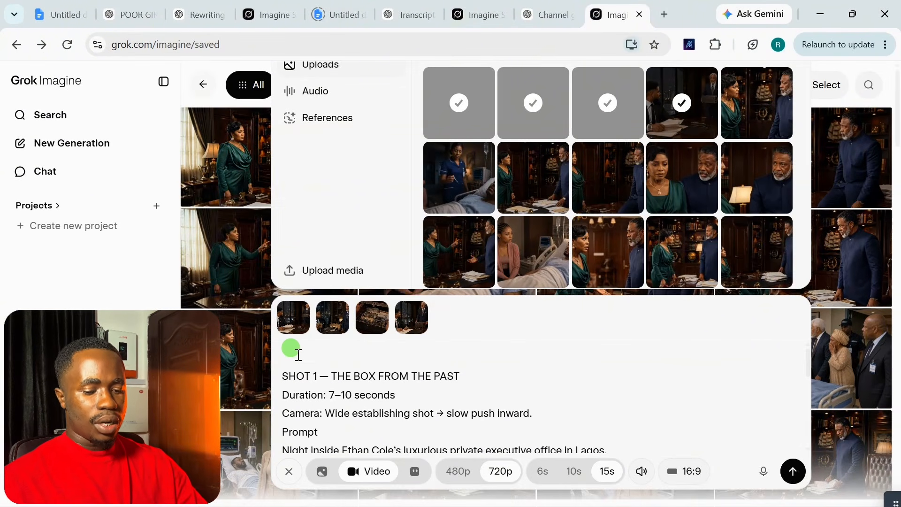
pyautogui.write('ETHAN the young man sitting down: GRANDFATEHR the older man with black hairs: Speaking Nigerian accent english:')
# Step: Examine the first attached image to match Ethan and Grandfather with the character descriptions in the prompt
pyautogui.doubleClick(298, 358)
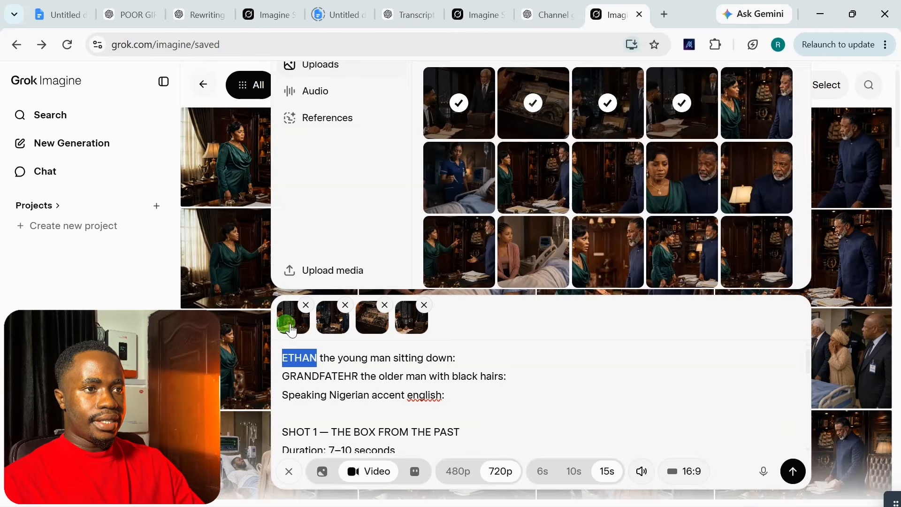
pyautogui.click(291, 328)
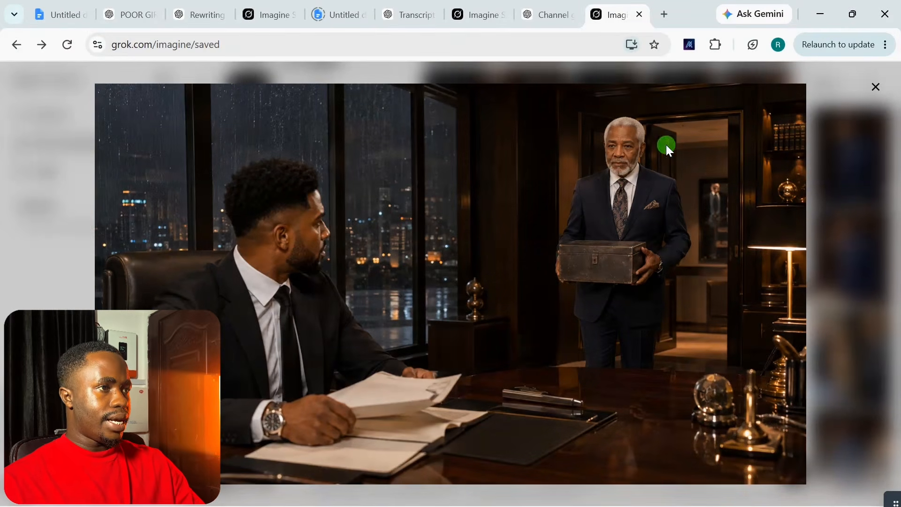
pyautogui.click(787, 160)
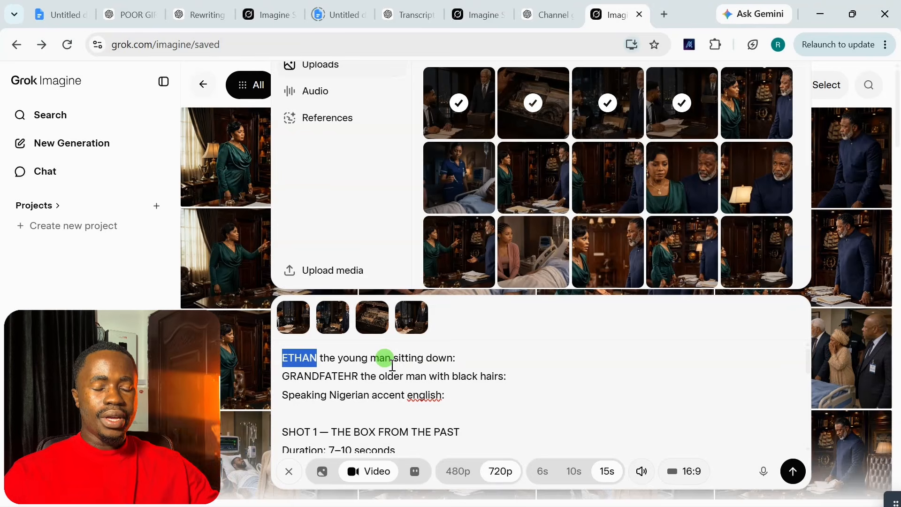
pyautogui.click(749, 361)
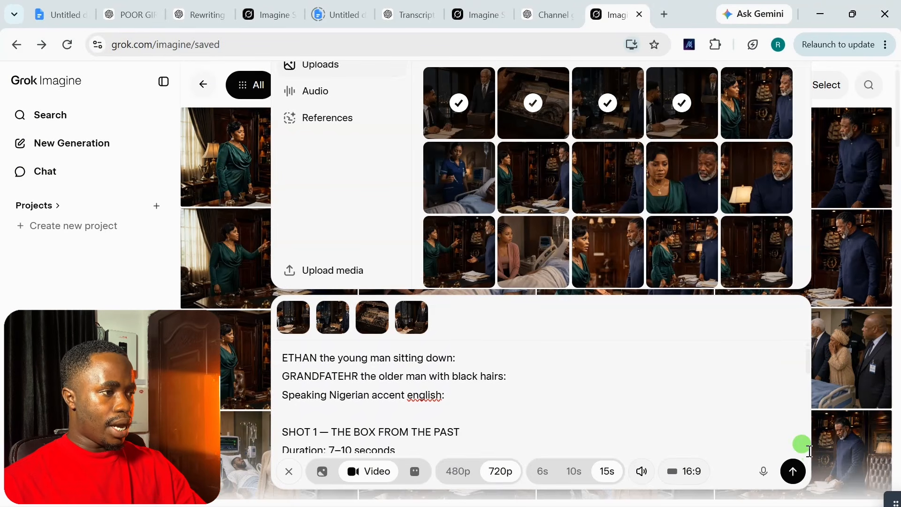
# Step: Insert a reference to Image 1 directly before the "SHOT 1 — THE BOX FROM THE PAST" heading
pyautogui.scroll(-2, 804, 446)
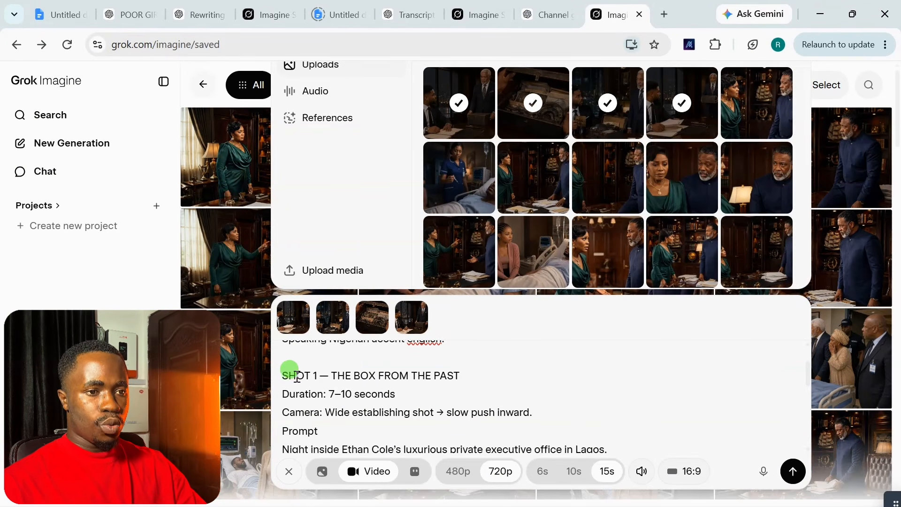
pyautogui.click(285, 375)
pyautogui.write('@')
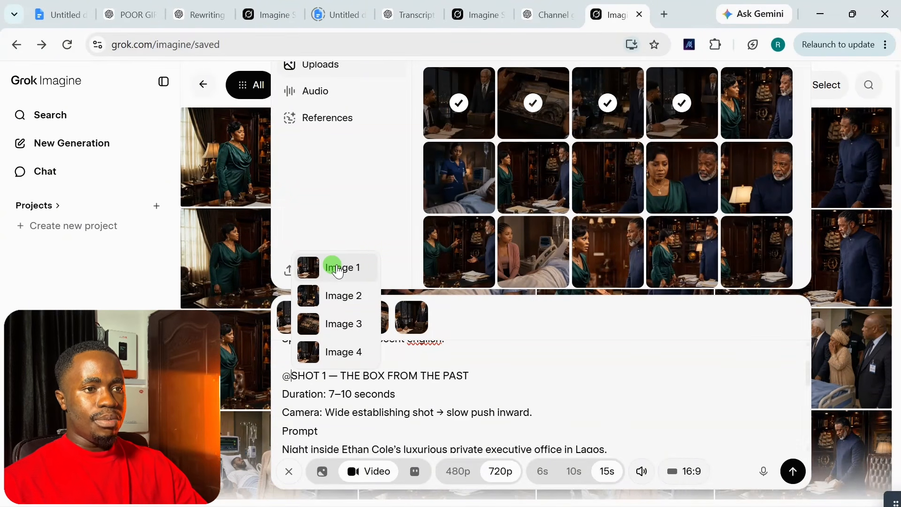
pyautogui.click(338, 269)
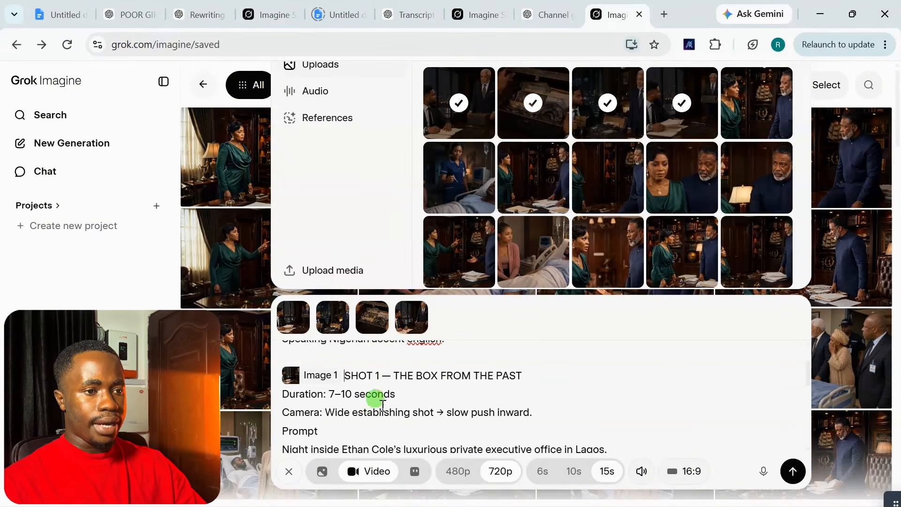
# Step: Delete the Duration line from Shot 1 and put the Prompt label on the same line as its text, separated by a colon
pyautogui.moveTo(383, 403); pyautogui.dragTo(271, 364)
pyautogui.press('BackSpace')
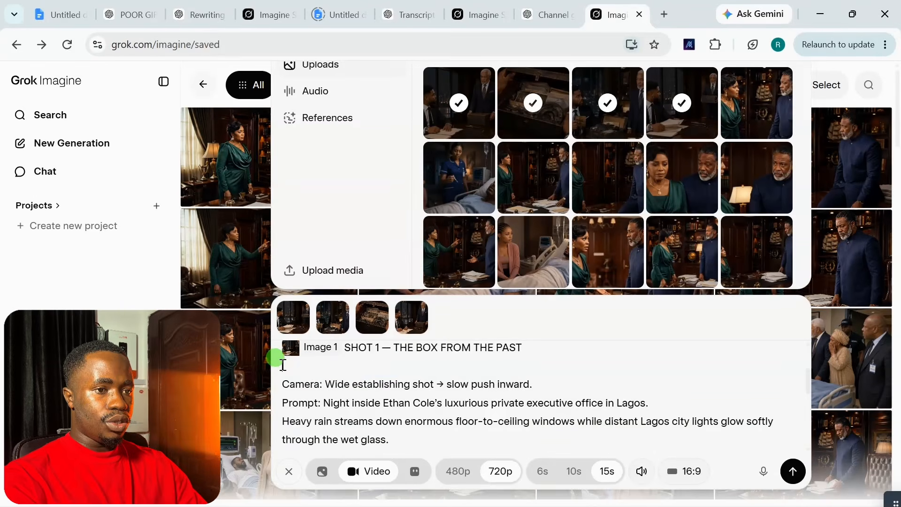
pyautogui.press('BackSpace')
# Step: Join the End Frame label and its description on one line with a colon between them
pyautogui.scroll(-3, 319, 422)
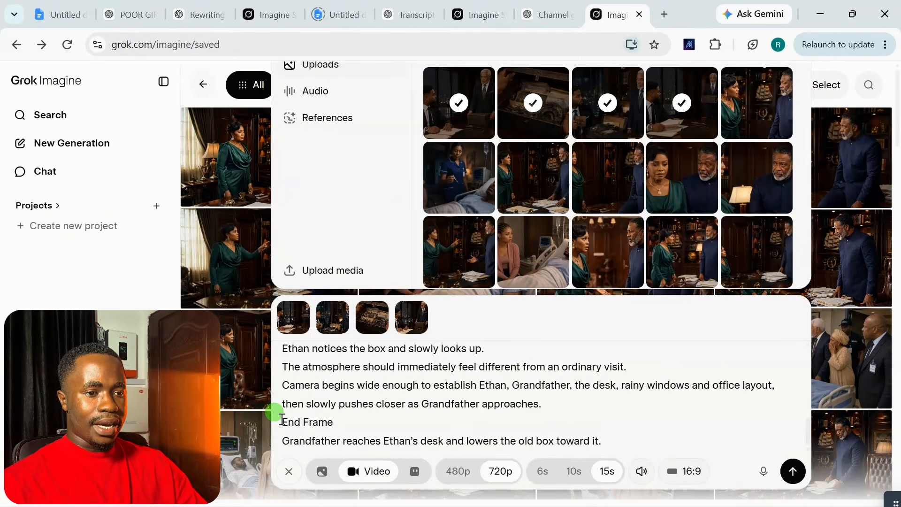
pyautogui.moveTo(282, 419); pyautogui.dragTo(343, 419)
pyautogui.click(284, 440)
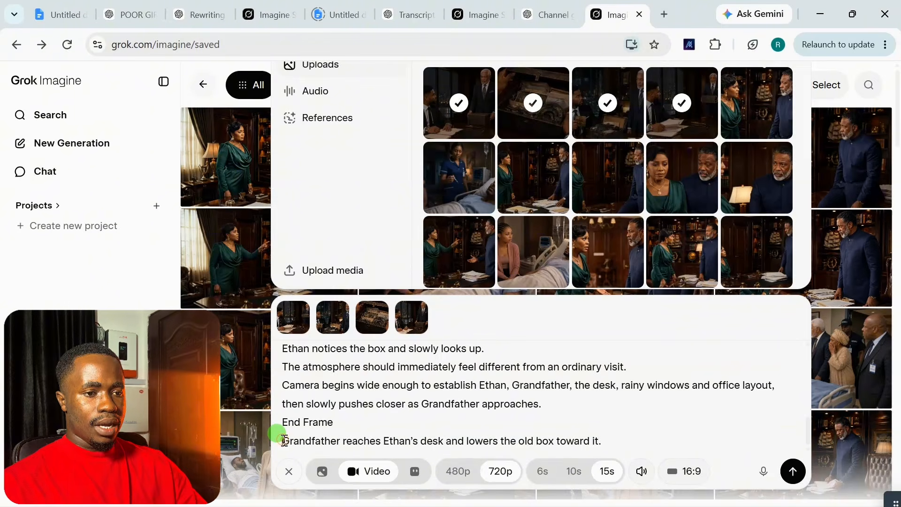
pyautogui.press('BackSpace')
pyautogui.write(':')
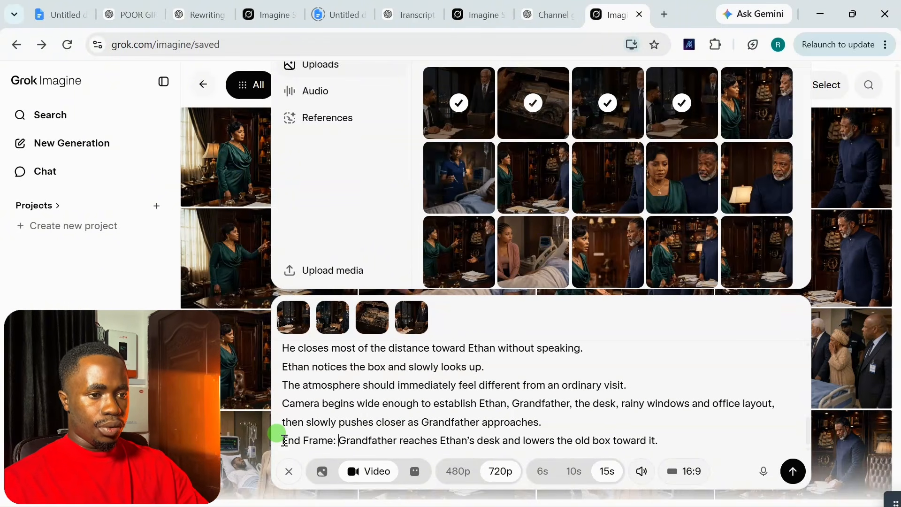
# Step: Try to insert a reference to Image 2 at the start of the End Frame line
pyautogui.moveTo(293, 436); pyautogui.dragTo(665, 436)
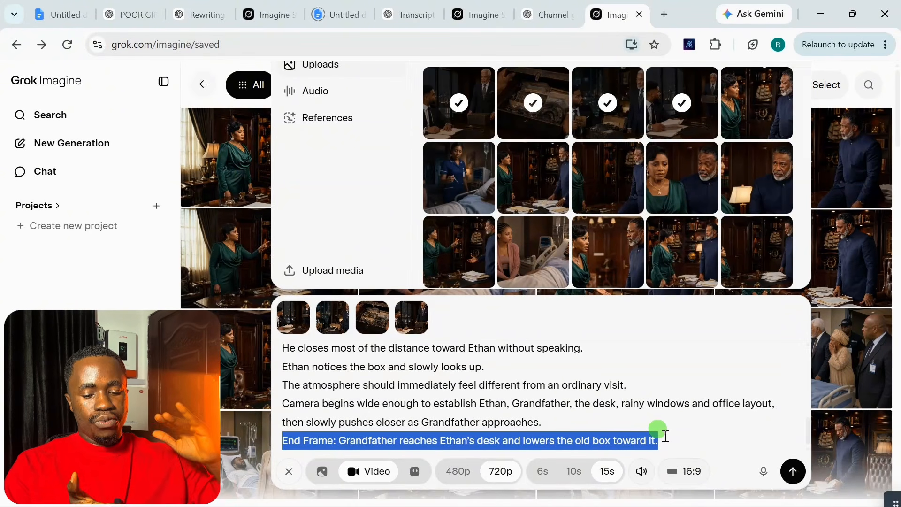
pyautogui.click(285, 440)
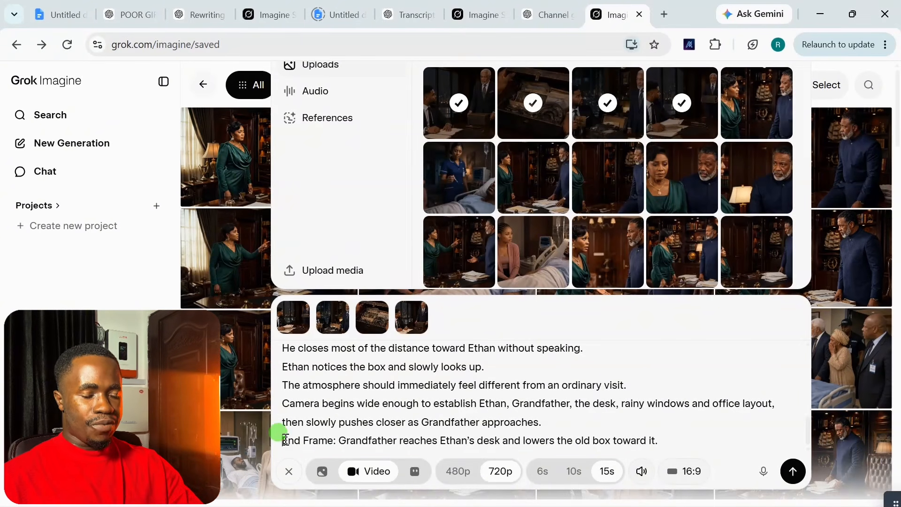
pyautogui.write('@')
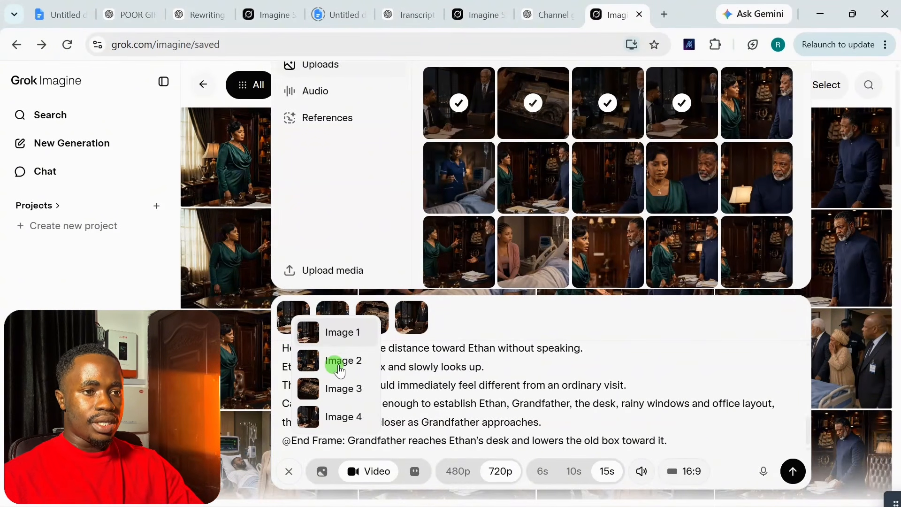
pyautogui.click(334, 373)
# Step: Preview the attachments and keep only the images of Grandfather carrying the box and of him lowering it onto the desk
pyautogui.click(332, 317)
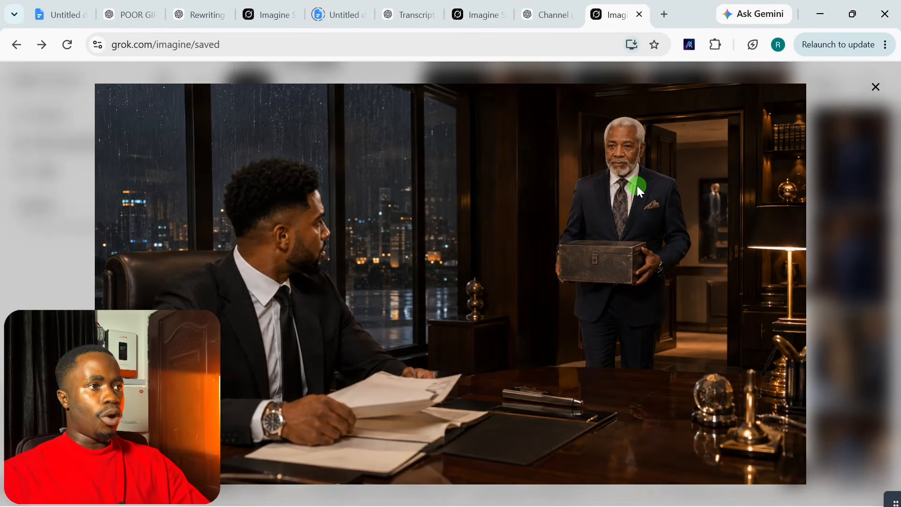
pyautogui.press('Escape')
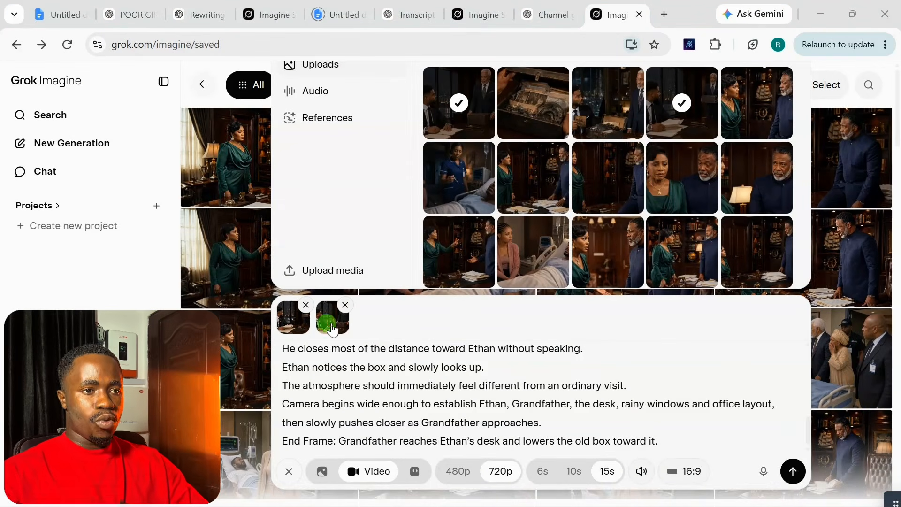
pyautogui.click(330, 325)
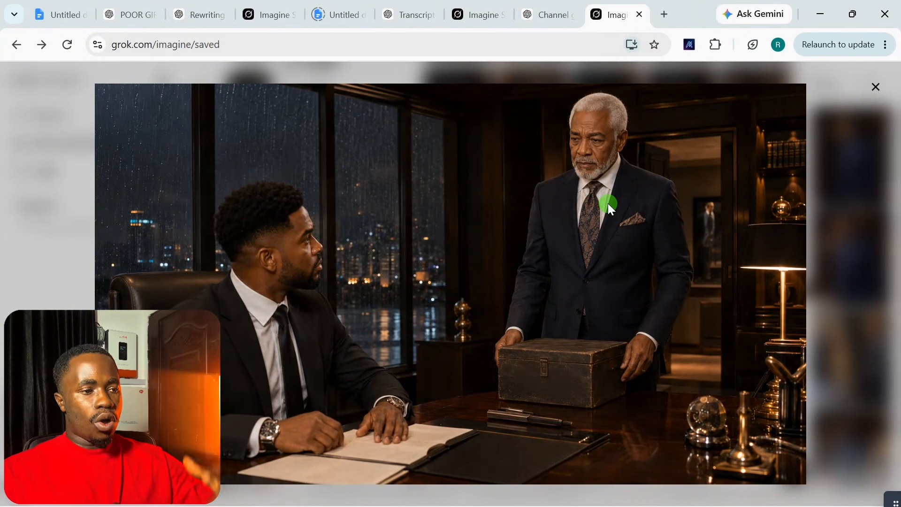
pyautogui.press('Escape')
# Step: Reference Image 2, with the box on the desk, at the start of the End Frame line
pyautogui.scroll(-2, 304, 417)
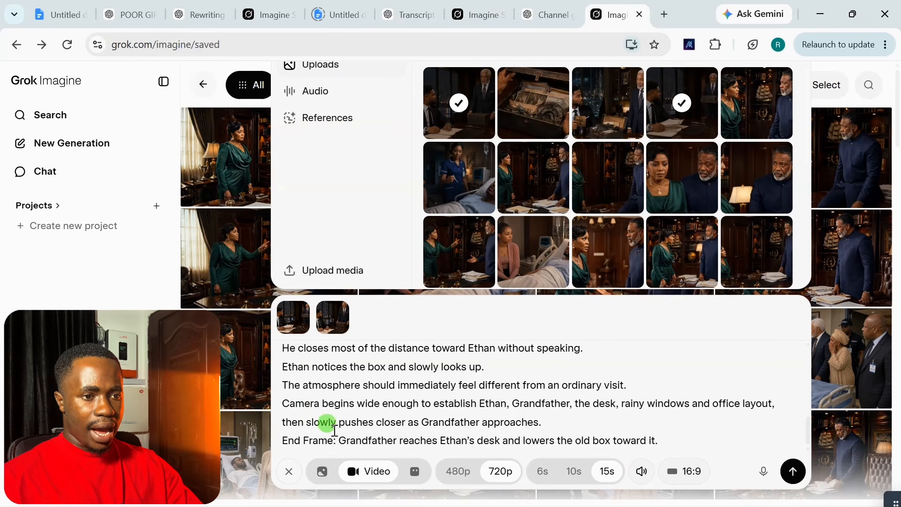
pyautogui.click(285, 441)
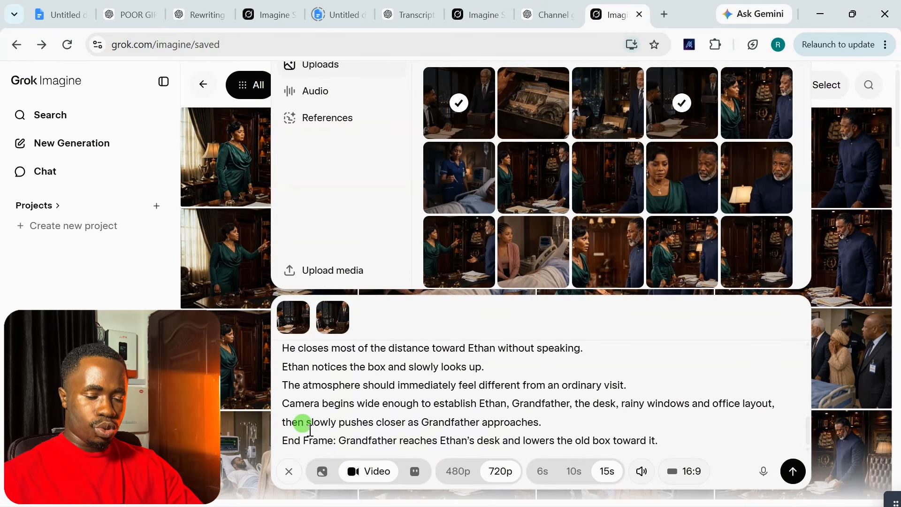
pyautogui.write('@')
pyautogui.click(339, 412)
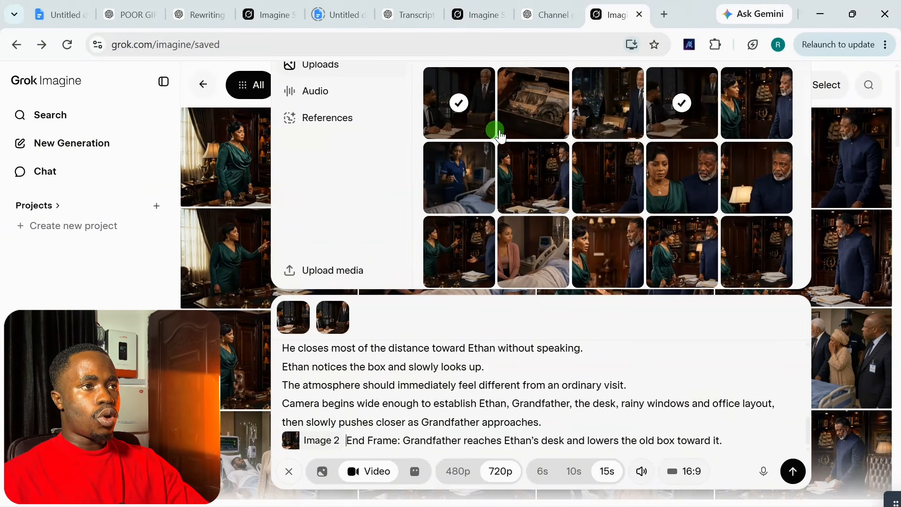
# Step: Attach the uploaded open-box image as the third reference and add two new lines after the Shot 1 End Frame text
pyautogui.click(528, 104)
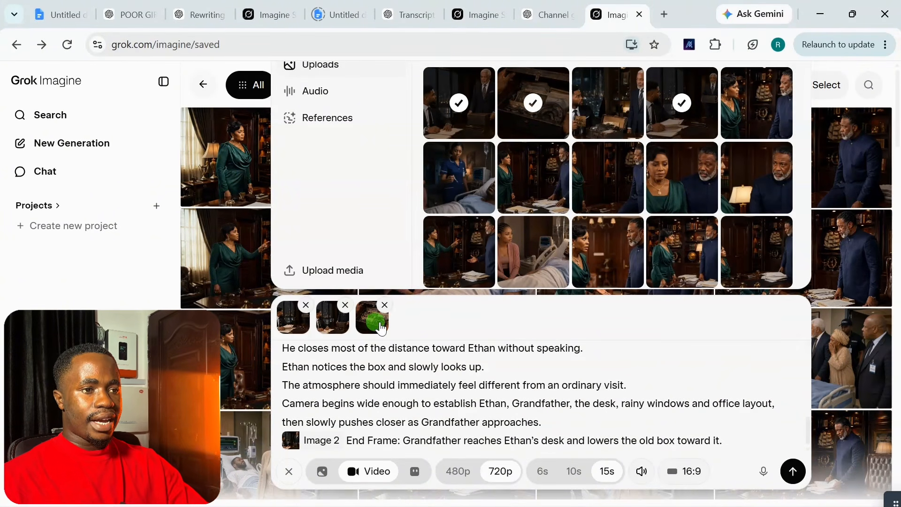
pyautogui.click(727, 435)
pyautogui.press('Return')
pyautogui.press('Return')
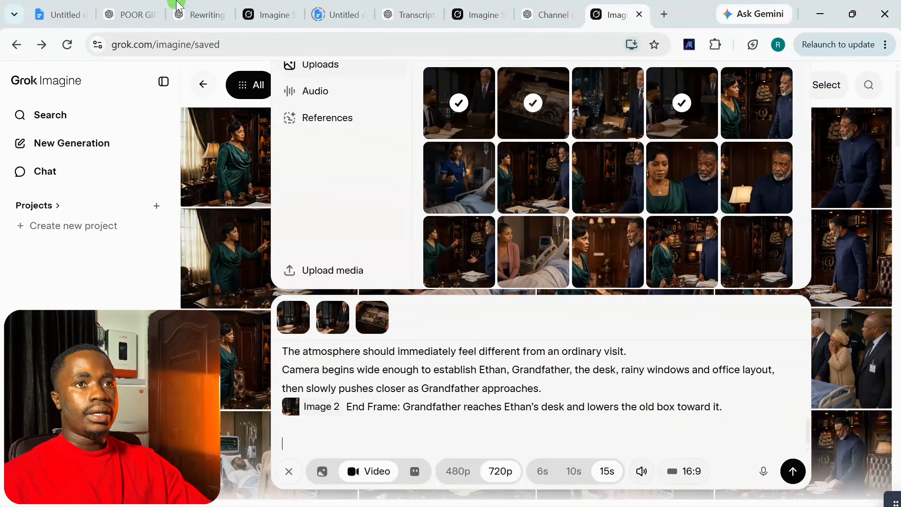
# Step: Copy the Shot 2 text through its End Frame from the ChatGPT conversation and paste it below Shot 1 in the Grok Imagine prompt
pyautogui.hotkey('ctrl', '2')
pyautogui.moveTo(319, 133); pyautogui.dragTo(505, 305)
pyautogui.scroll(-7, 506, 305)
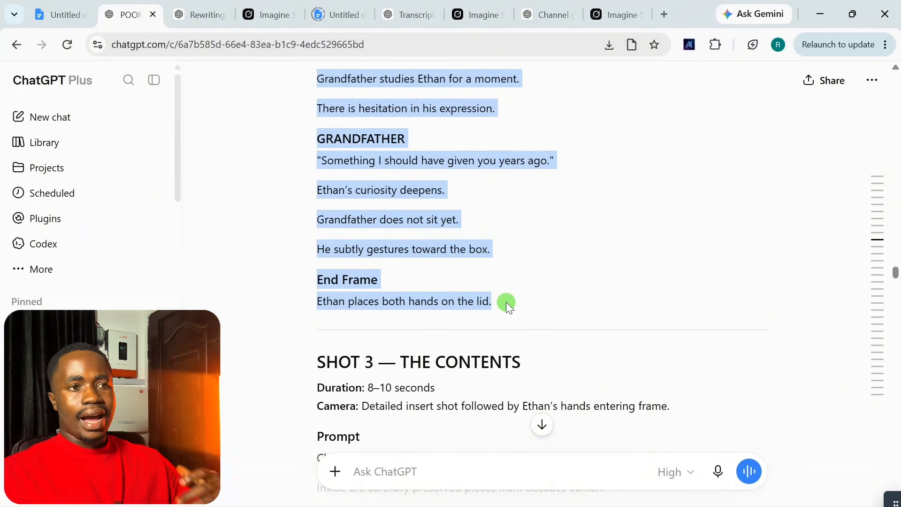
pyautogui.hotkey('ctrl', '9')
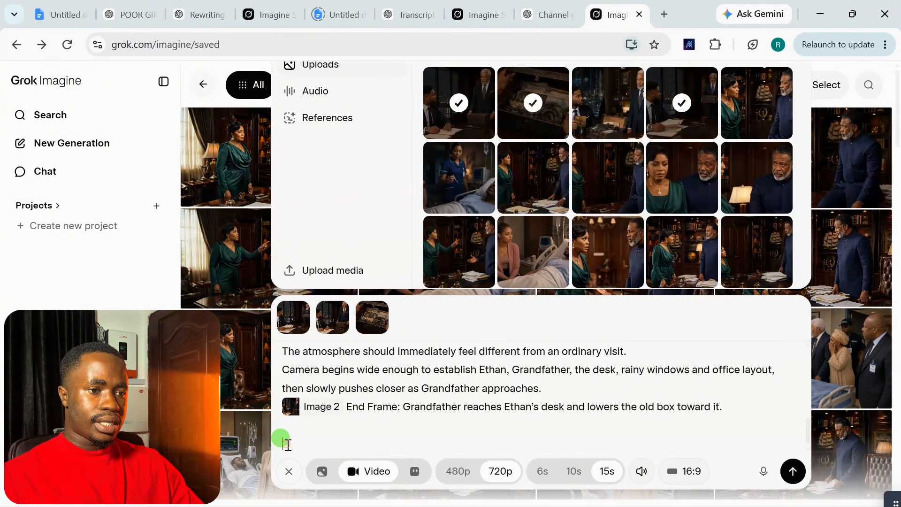
pyautogui.hotkey('ctrl', 'v')
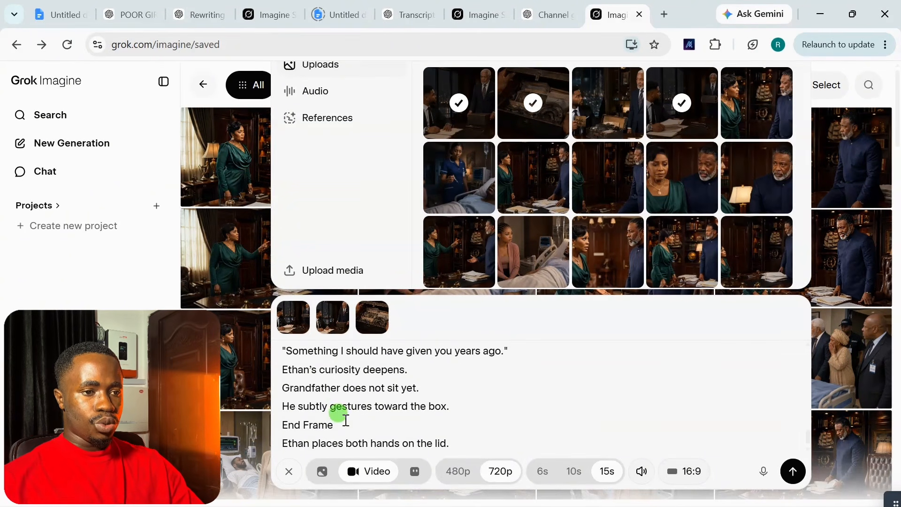
# Step: Compare the character descriptions at the start of the prompt with the speaker names used in Shot 2's dialogue
pyautogui.scroll(-3, 339, 425)
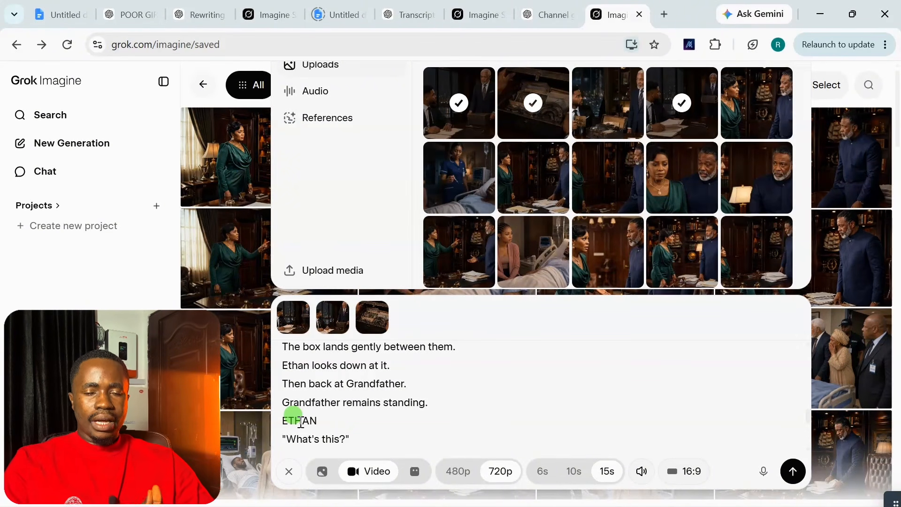
pyautogui.scroll(10, 291, 412)
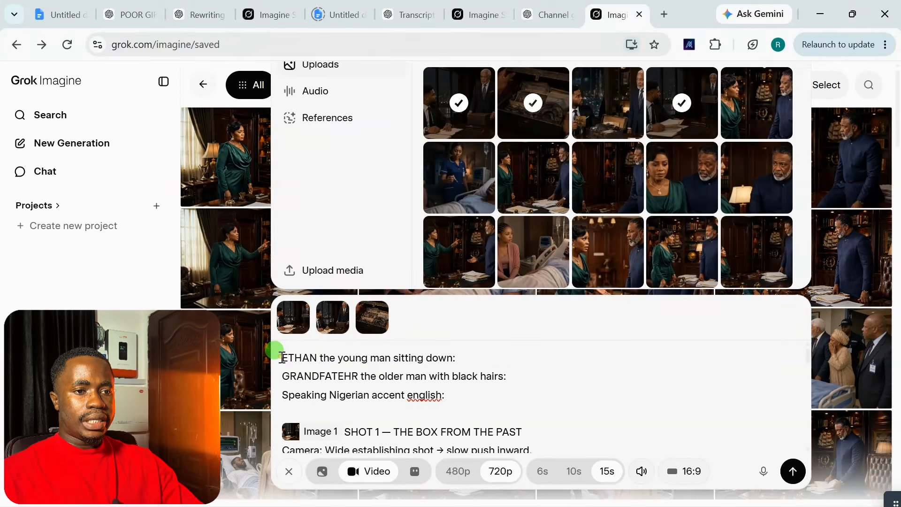
pyautogui.moveTo(282, 358); pyautogui.dragTo(513, 378)
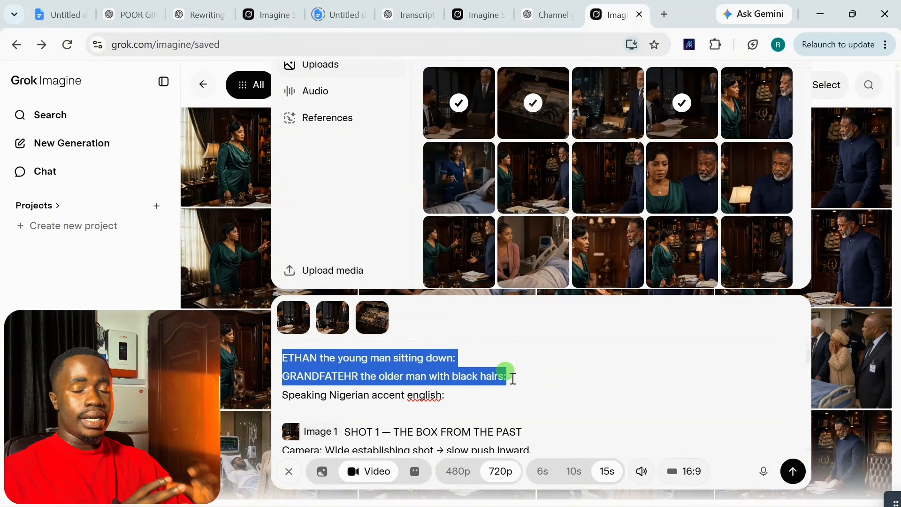
pyautogui.click(310, 357)
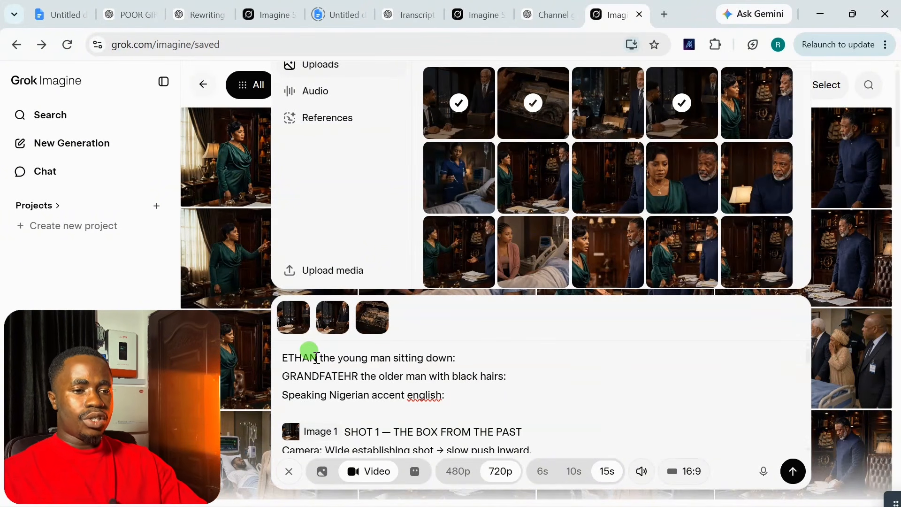
pyautogui.moveTo(317, 358); pyautogui.dragTo(281, 353)
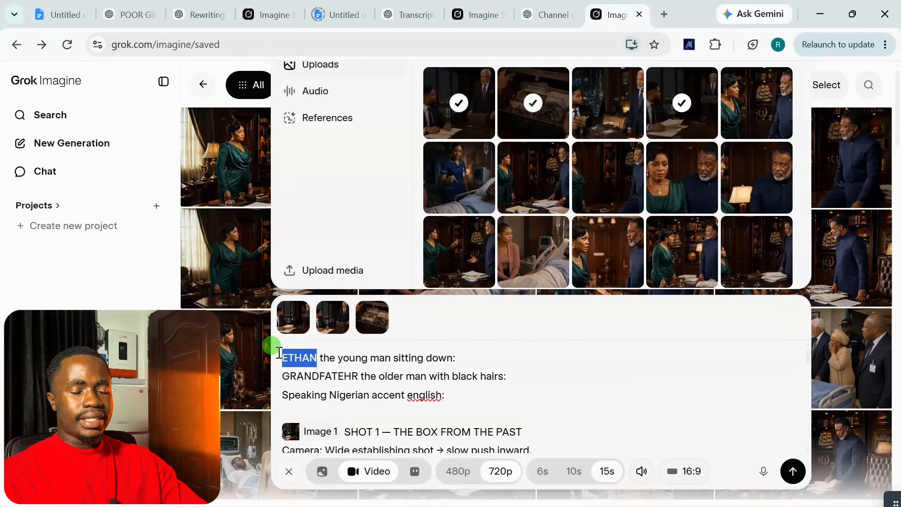
pyautogui.moveTo(359, 376); pyautogui.dragTo(277, 379)
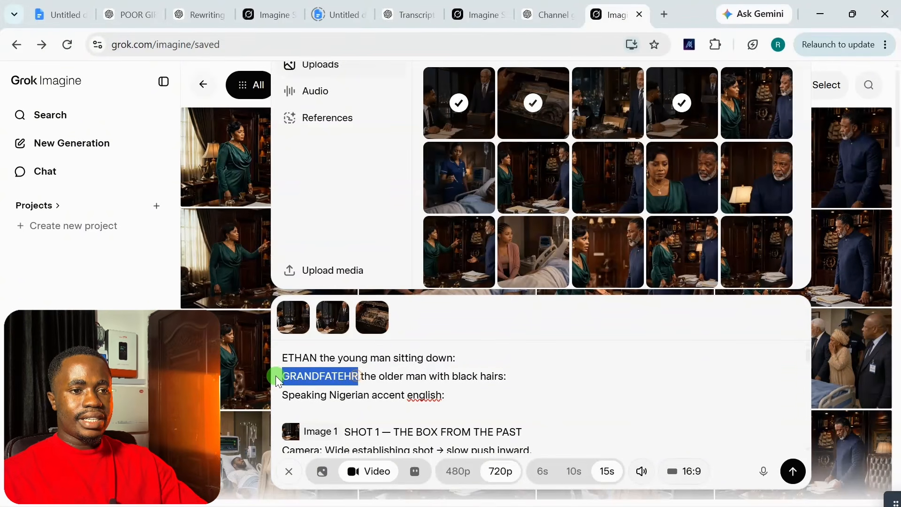
pyautogui.scroll(-5, 806, 447)
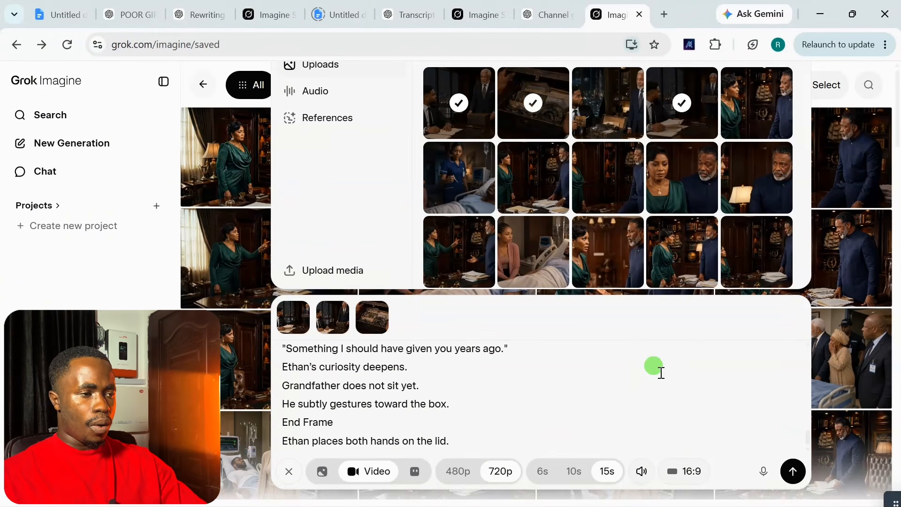
pyautogui.scroll(3, 808, 342)
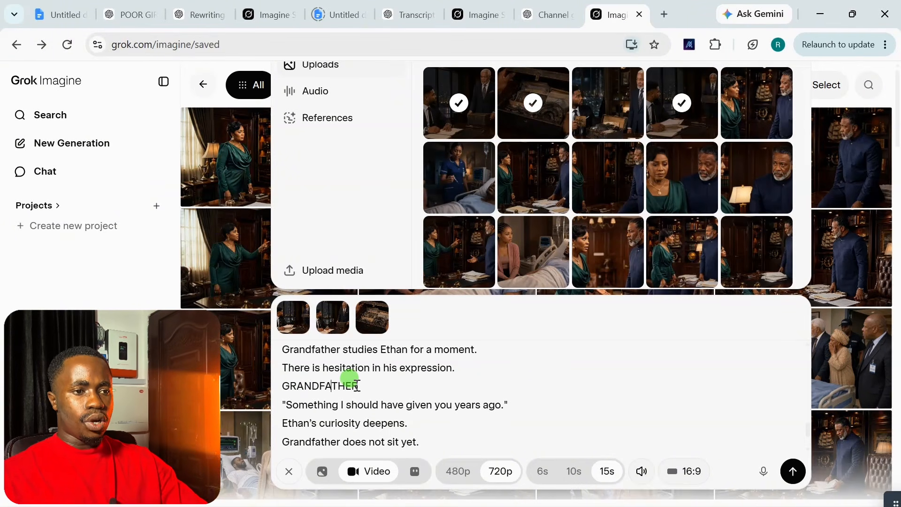
pyautogui.moveTo(357, 386); pyautogui.dragTo(284, 384)
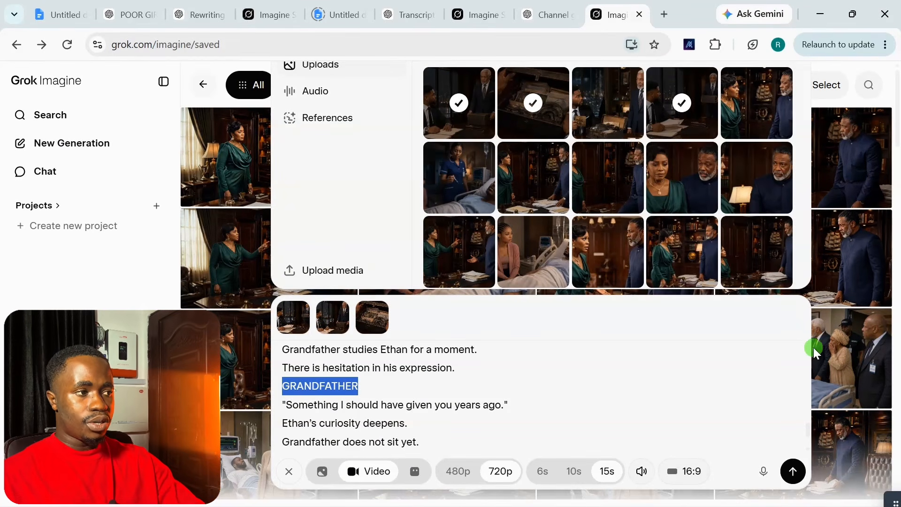
# Step: Join both speaker names in Shot 2 with their quoted dialogue on one line, separated by a colon and a space
pyautogui.scroll(1, 809, 345)
pyautogui.scroll(2, 539, 402)
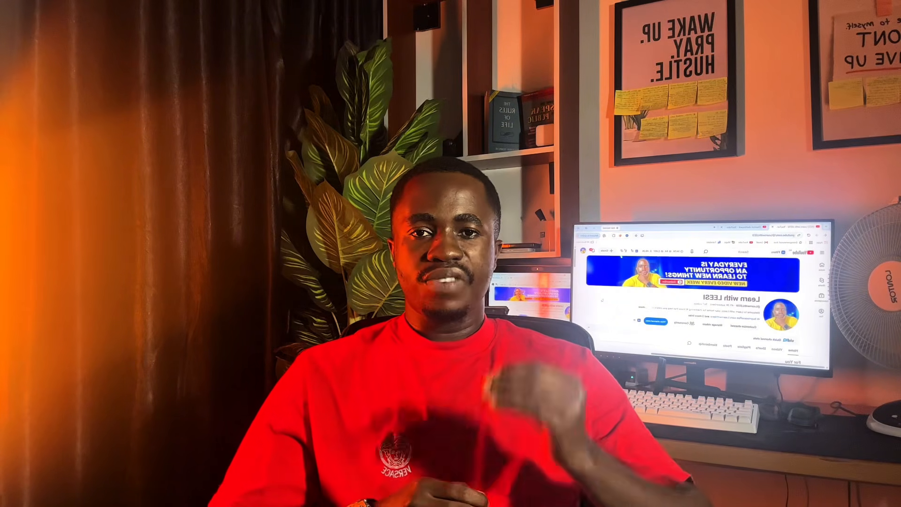
pyautogui.click(292, 376)
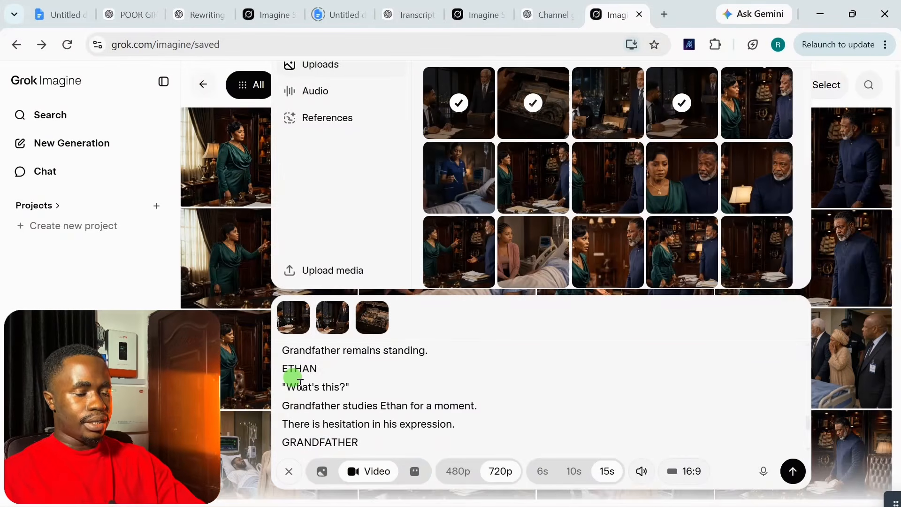
pyautogui.press('BackSpace')
pyautogui.write(':')
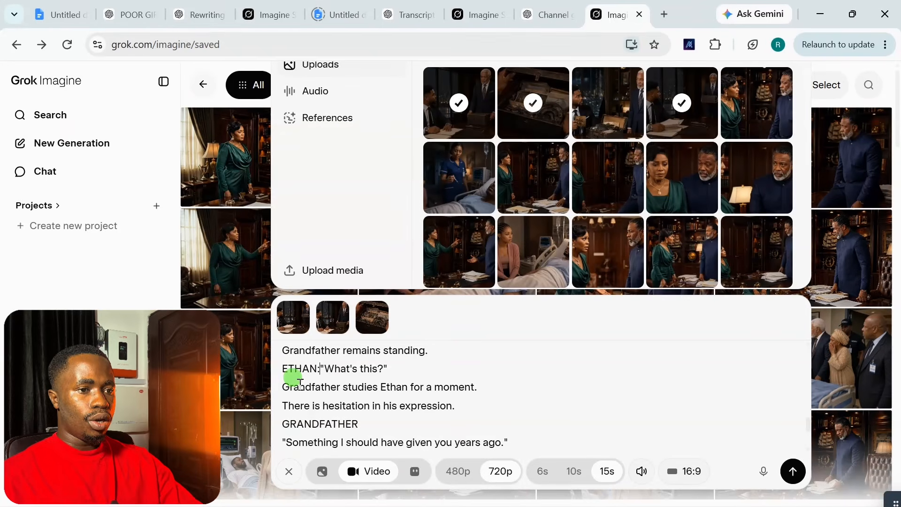
pyautogui.moveTo(323, 368); pyautogui.dragTo(388, 366)
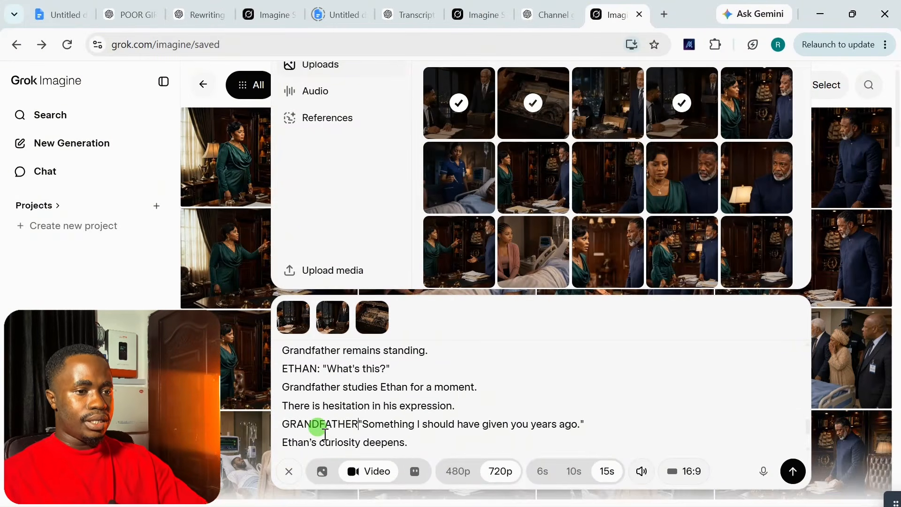
pyautogui.write(':')
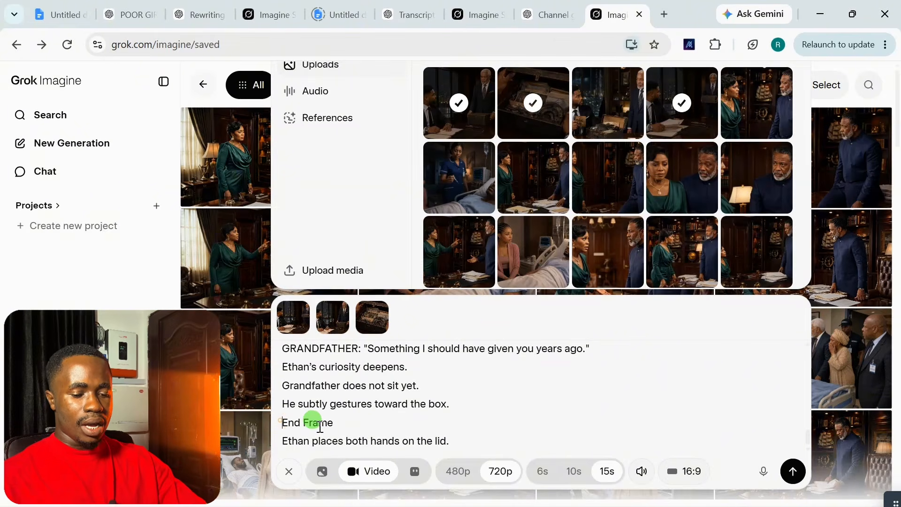
# Step: Reference Image 3 at the start of Shot 2's End Frame line and join the label to its description with a colon
pyautogui.write('@')
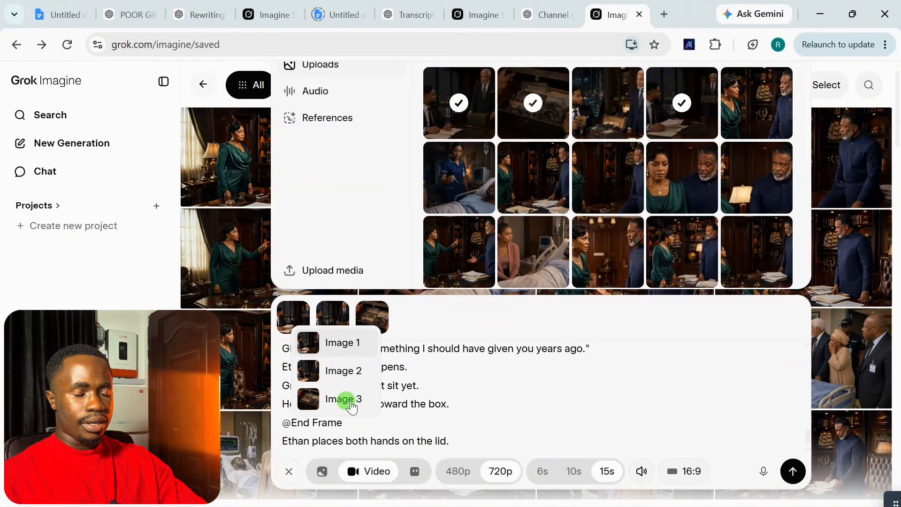
pyautogui.click(345, 398)
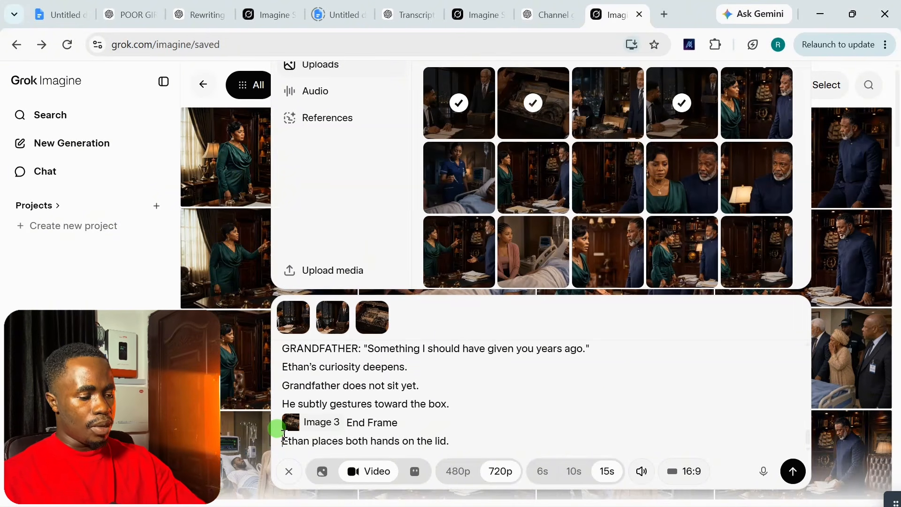
pyautogui.press('BackSpace')
pyautogui.write(':')
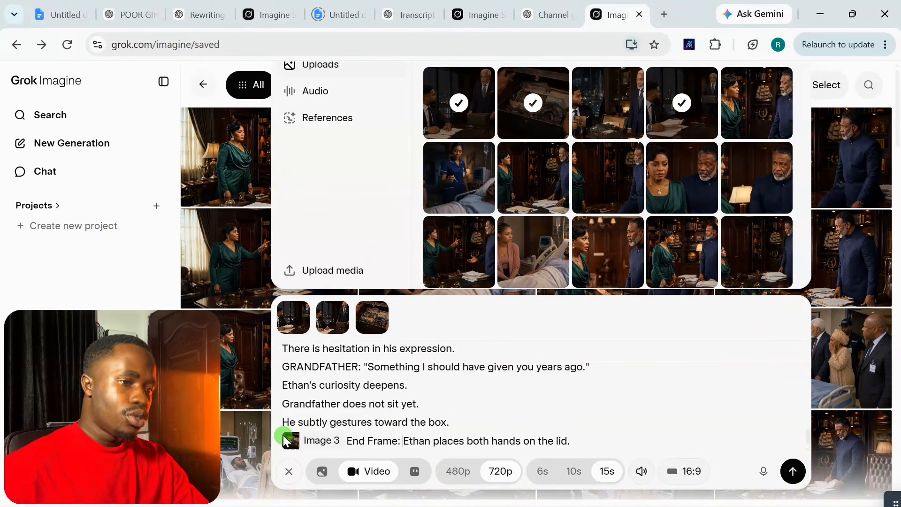
pyautogui.scroll(10, 393, 398)
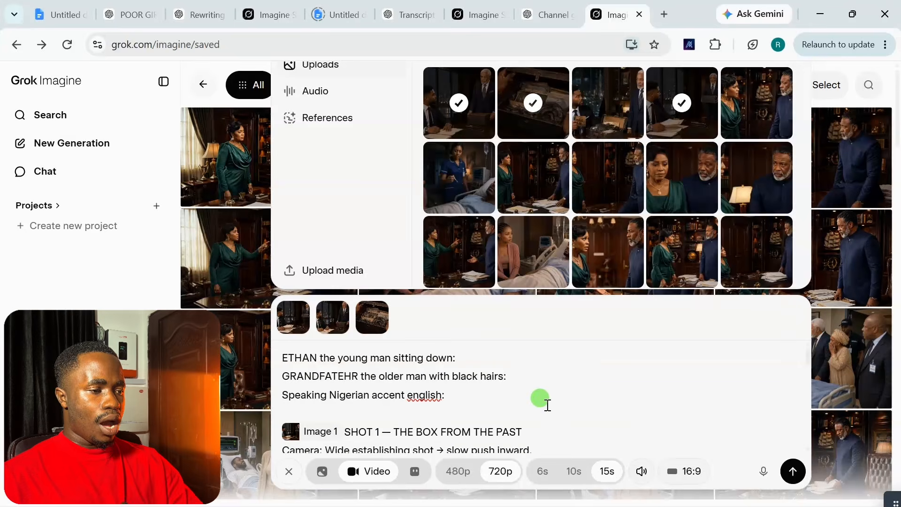